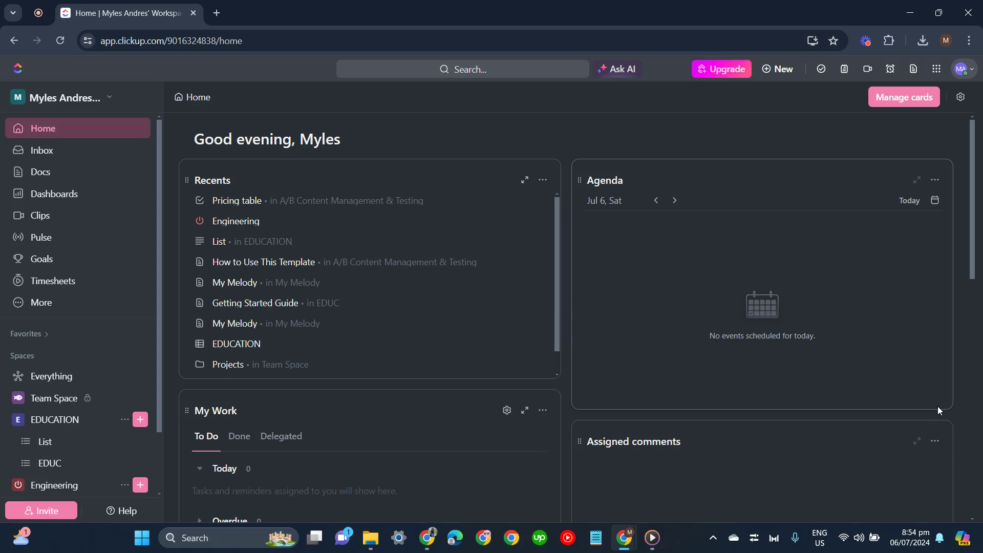
Open the Everything space from the Spaces sidebar in its Gantt view
left_click(87, 377)
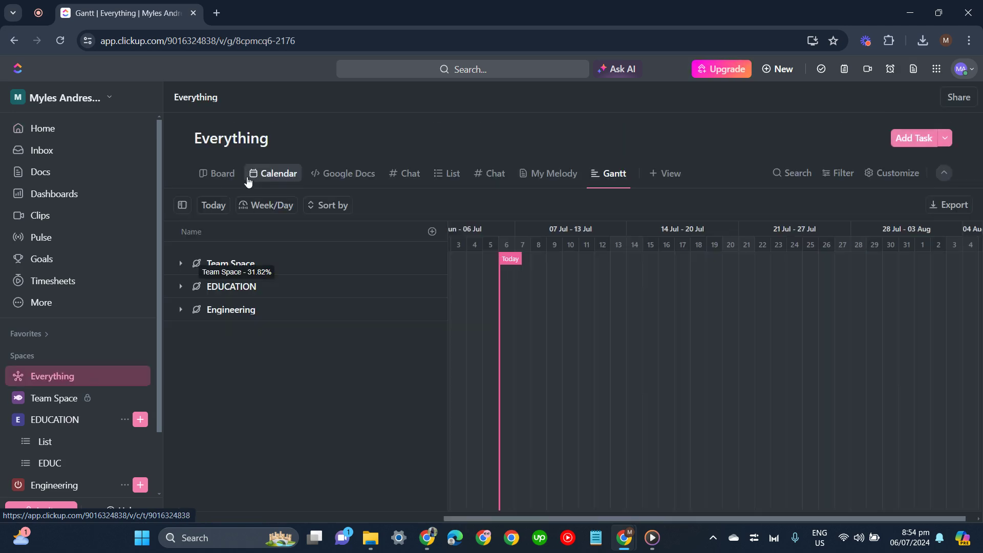
Expand all folders, lists and tasks under Team Space in the Gantt timeline
left_click(615, 173)
left_click(613, 175)
mouse_move(308, 263)
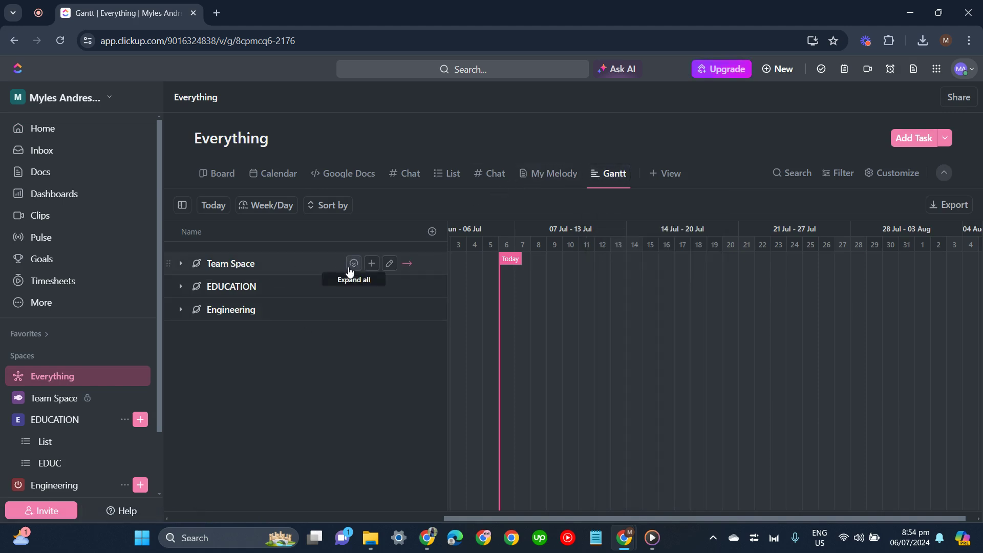
left_click(353, 264)
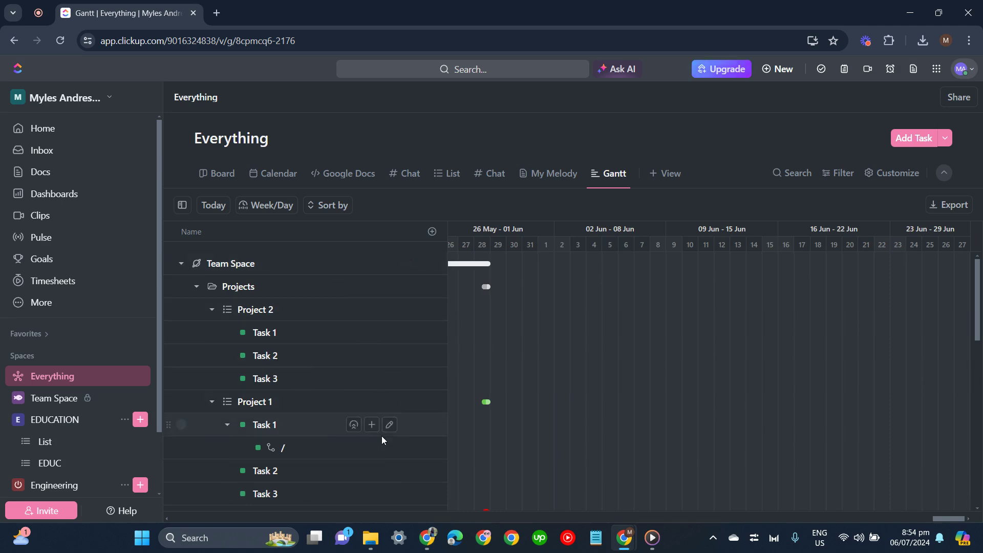
scroll(381, 436, "down", 1)
scroll(375, 441, "down", 2)
scroll(376, 426, "down", 2)
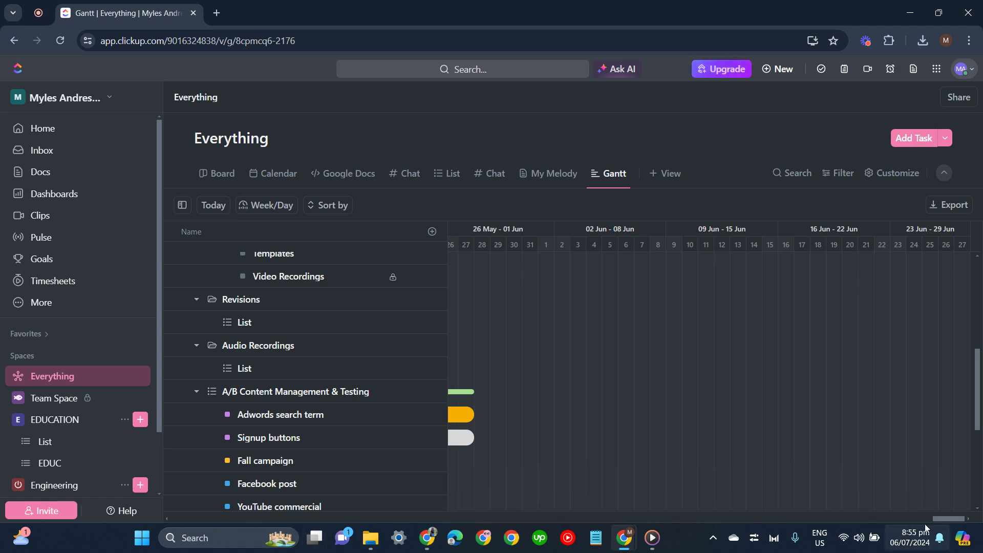
mouse_move(944, 519)
left_mouse_down()
mouse_move(496, 528)
mouse_move(910, 497)
mouse_move(901, 491)
left_mouse_up()
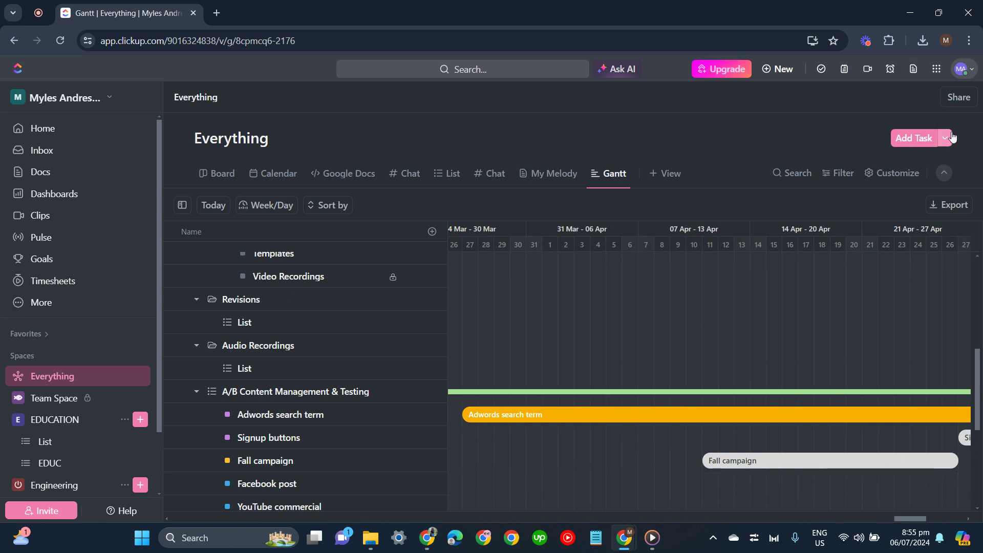
Show the Color tasks by choices (Default, Priority, Status, List) in Customize > Gantt options
left_click(882, 177)
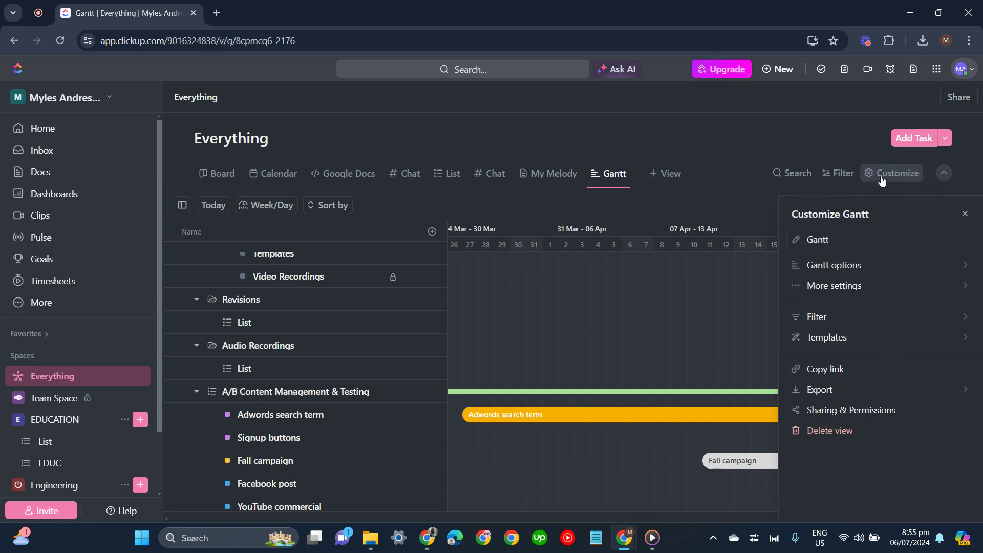
left_click(859, 265)
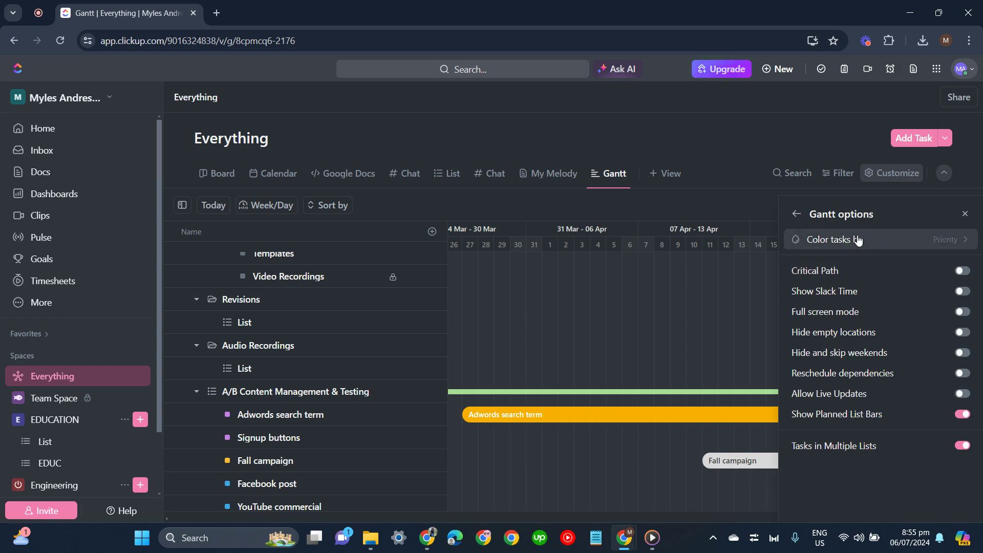
left_click(937, 240)
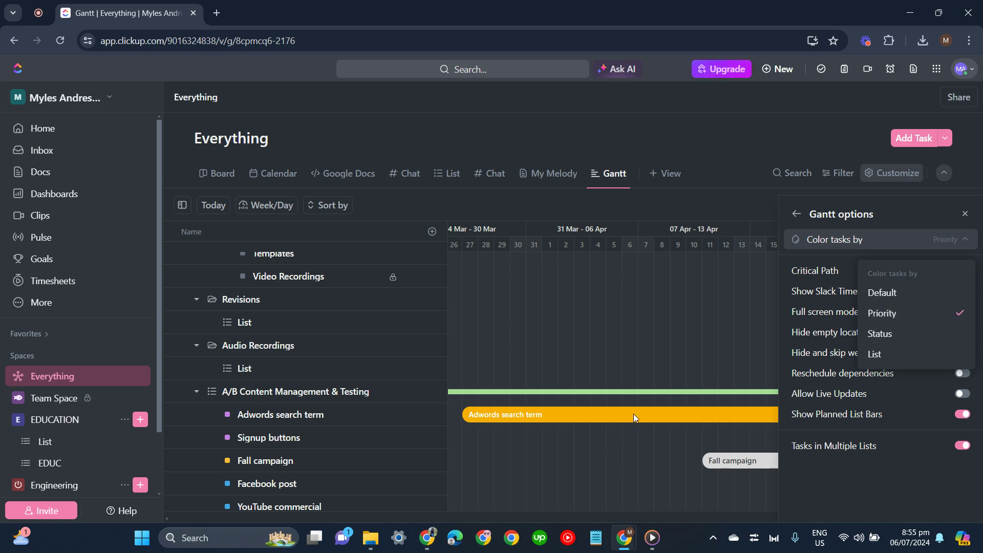
Set Color tasks by to Status and bring the colouring choices back up
left_click(874, 336)
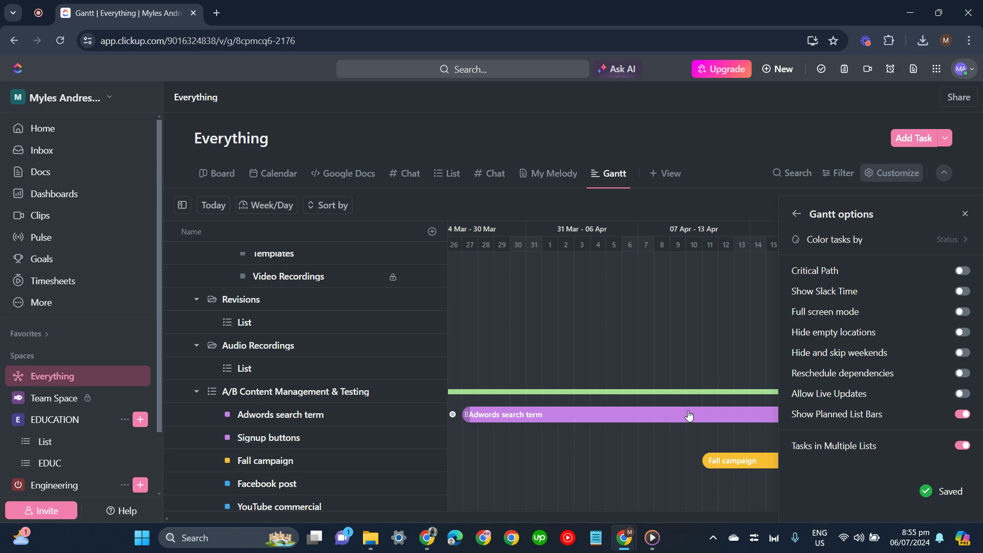
left_click(952, 240)
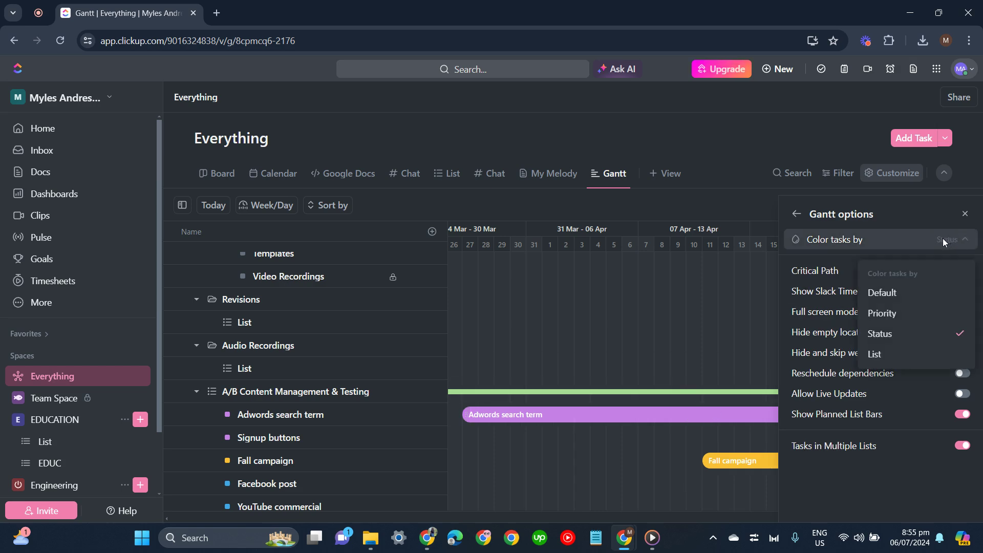
Choose List in the Color tasks by dropdown for the Gantt bars
left_click(891, 355)
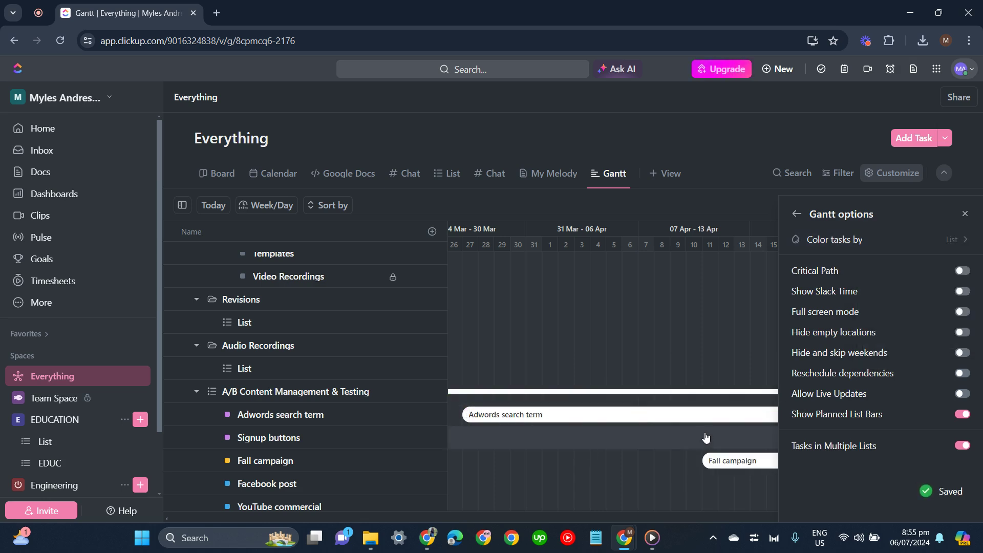
scroll(697, 415, "up", 1)
scroll(692, 411, "down", 2)
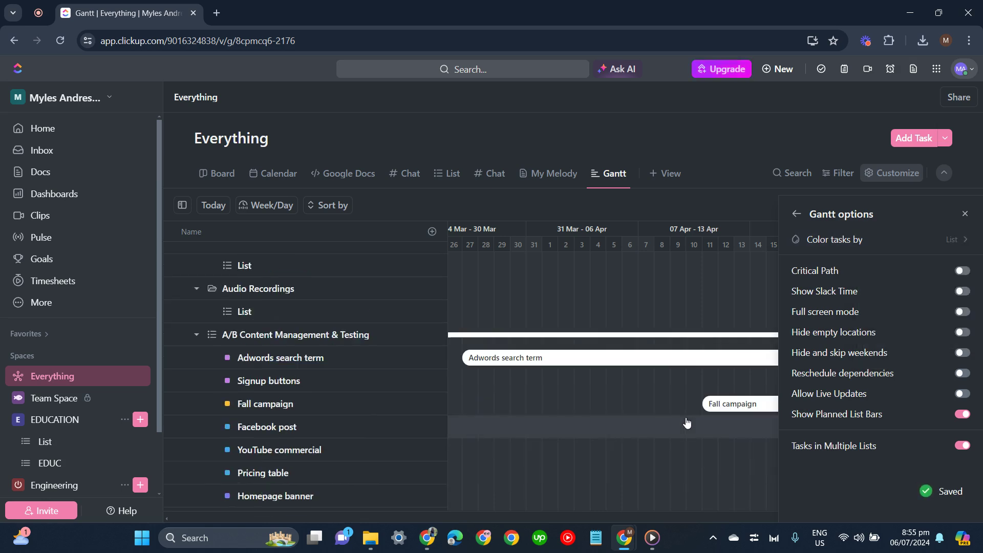
scroll(665, 405, "down", 2)
scroll(653, 396, "up", 1)
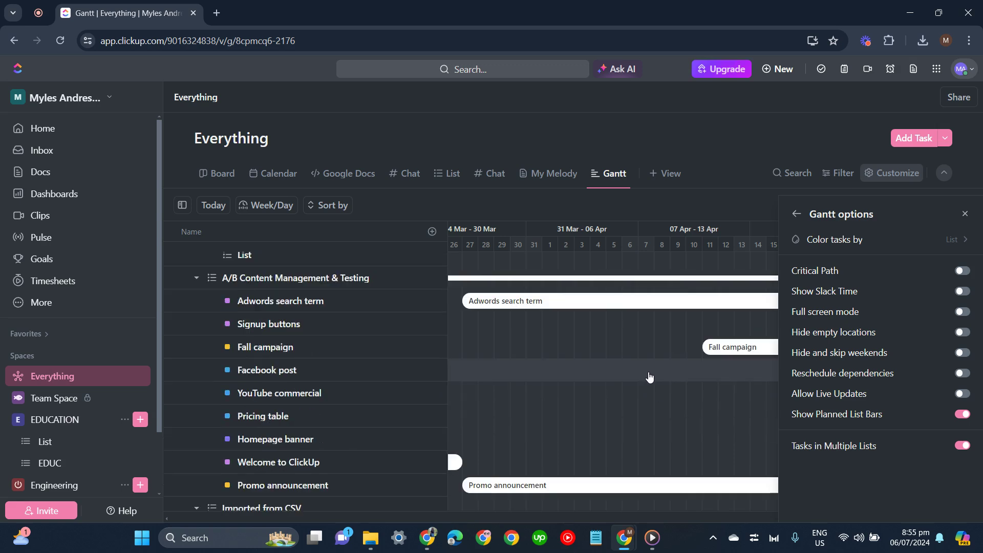
scroll(649, 372, "up", 1)
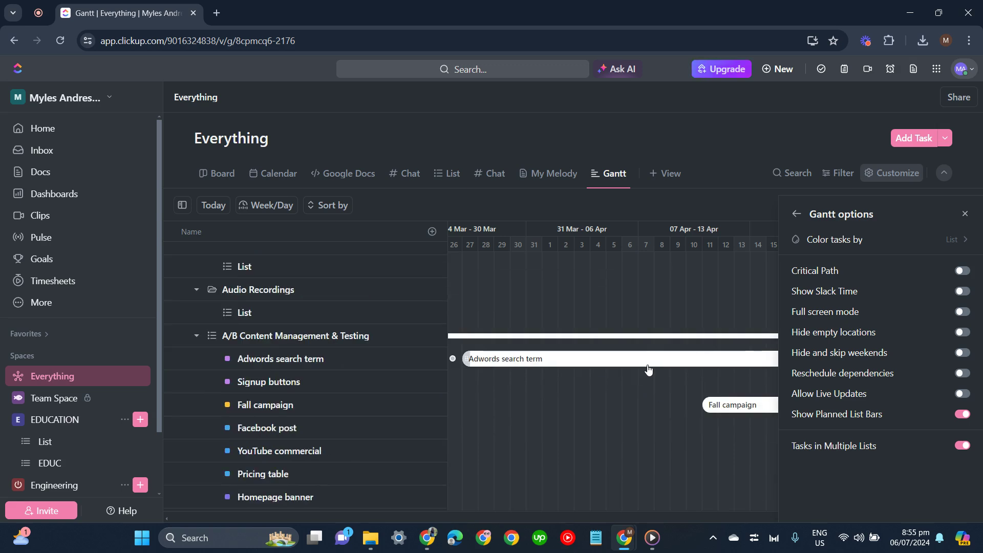